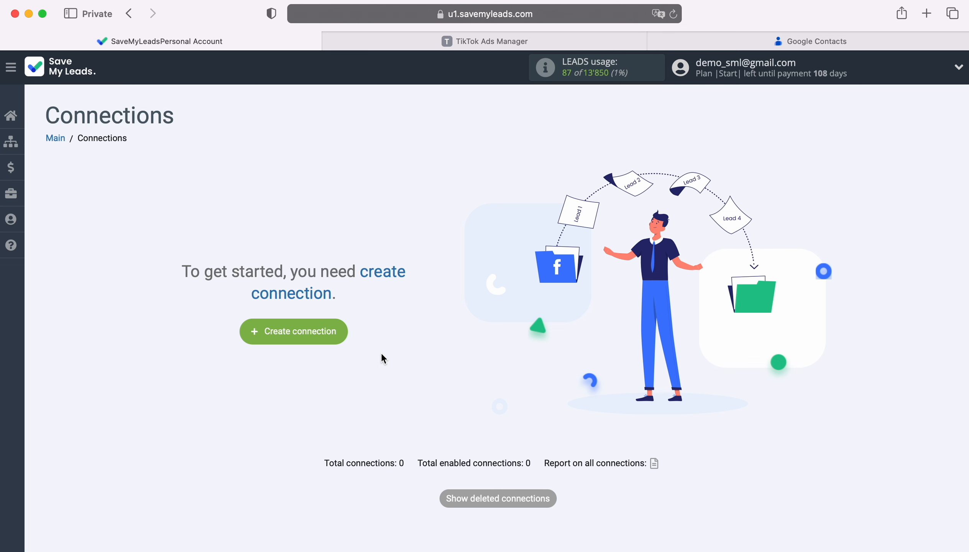
Create a new connection from TikTok to the Google Contacts 'Add Contacts' action.
click(339, 331)
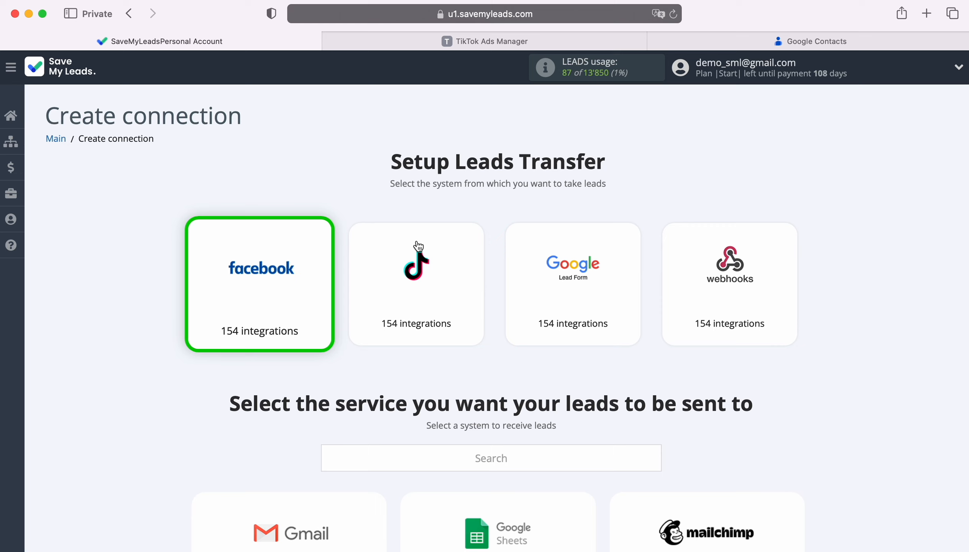
click(422, 297)
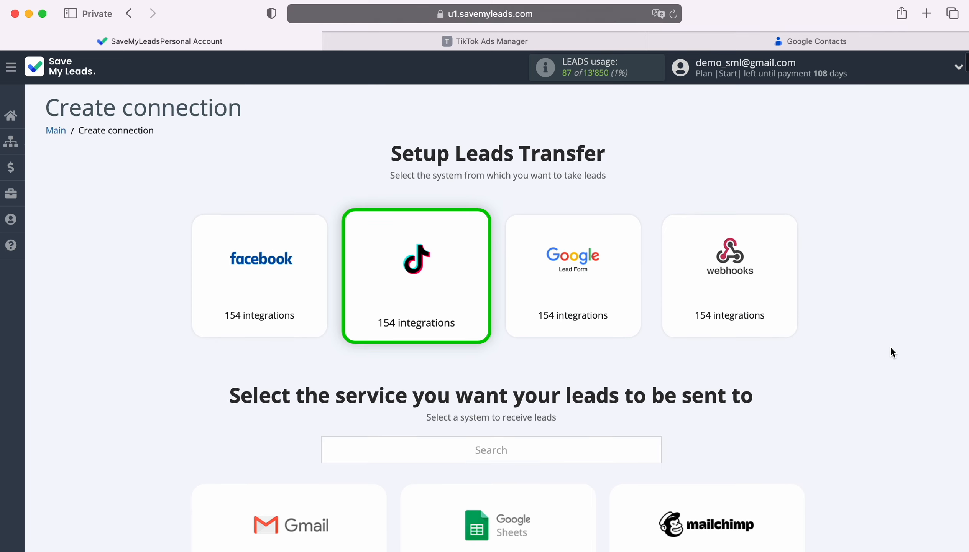
scroll(890, 347, down, 10)
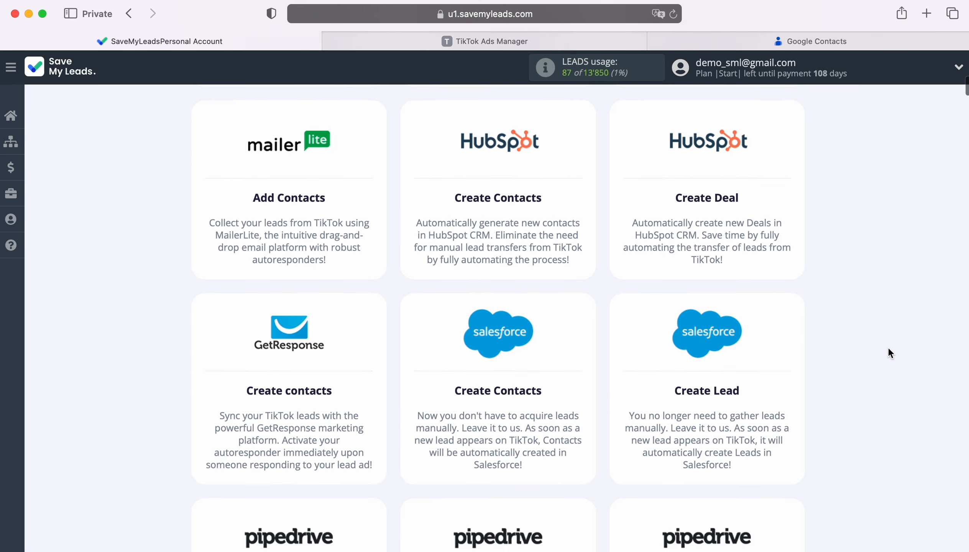
scroll(889, 351, down, 15)
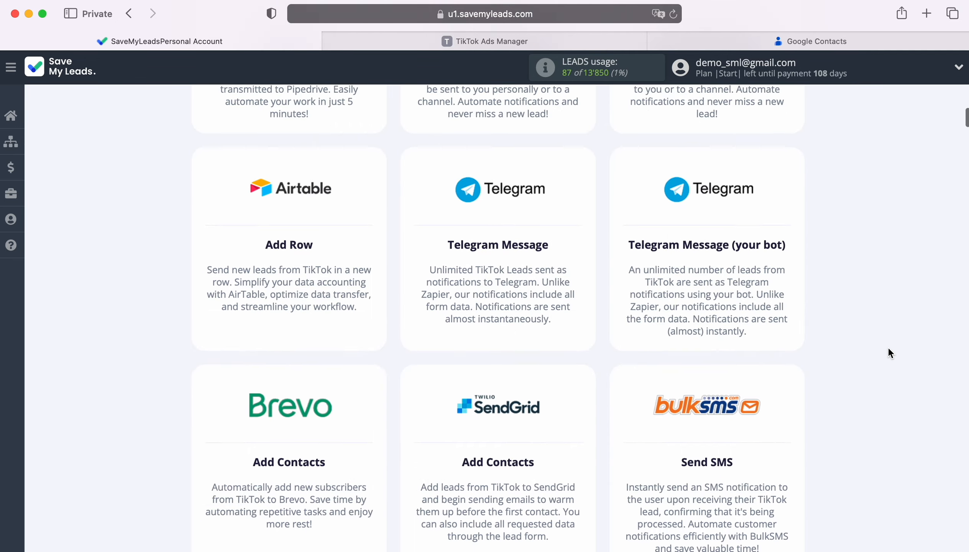
scroll(888, 353, down, 15)
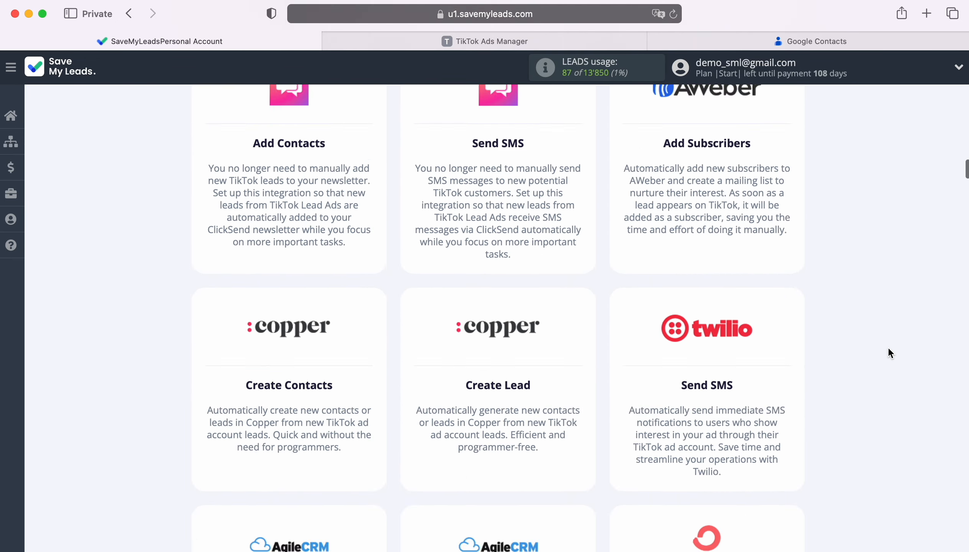
scroll(887, 347, down, 7)
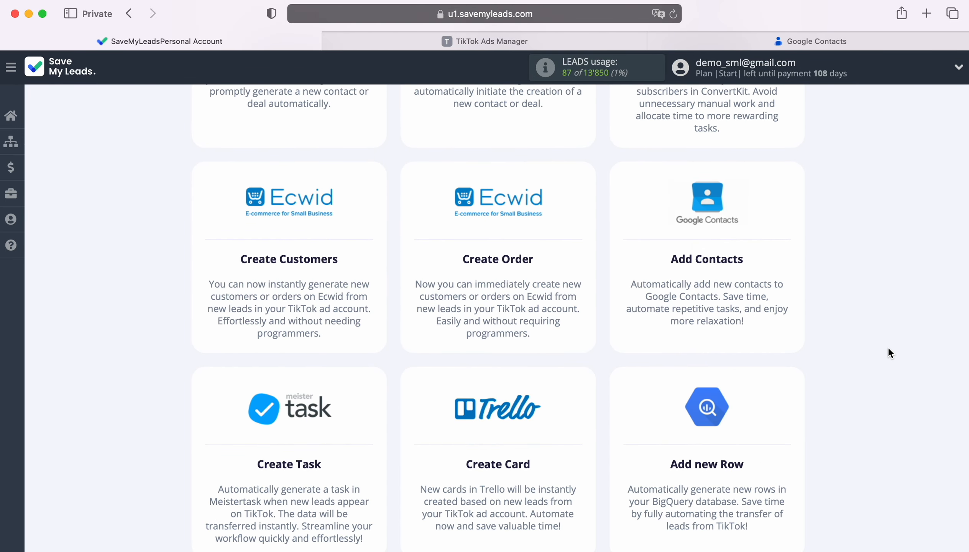
click(711, 234)
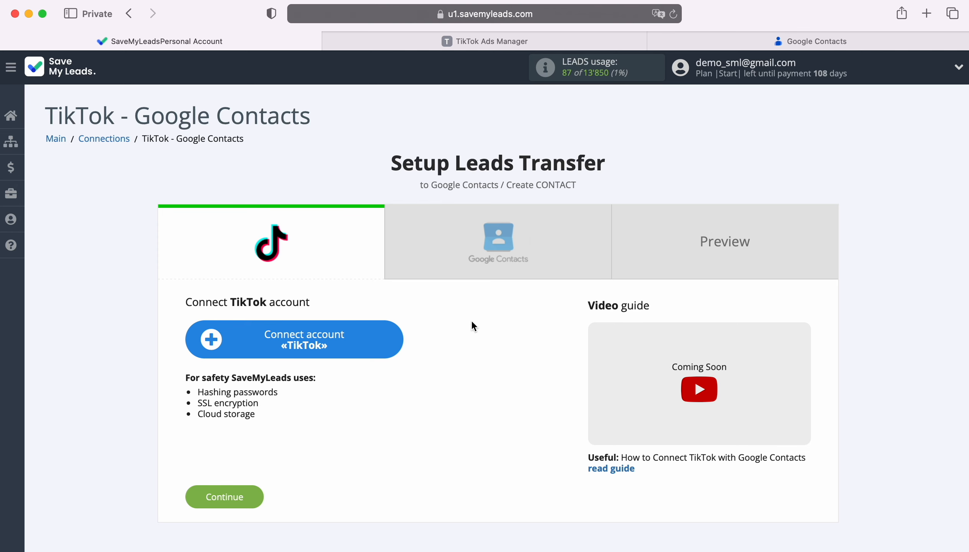
Log in to TikTok for Business with the account email and password, and approve SaveMyLeads' access.
click(396, 336)
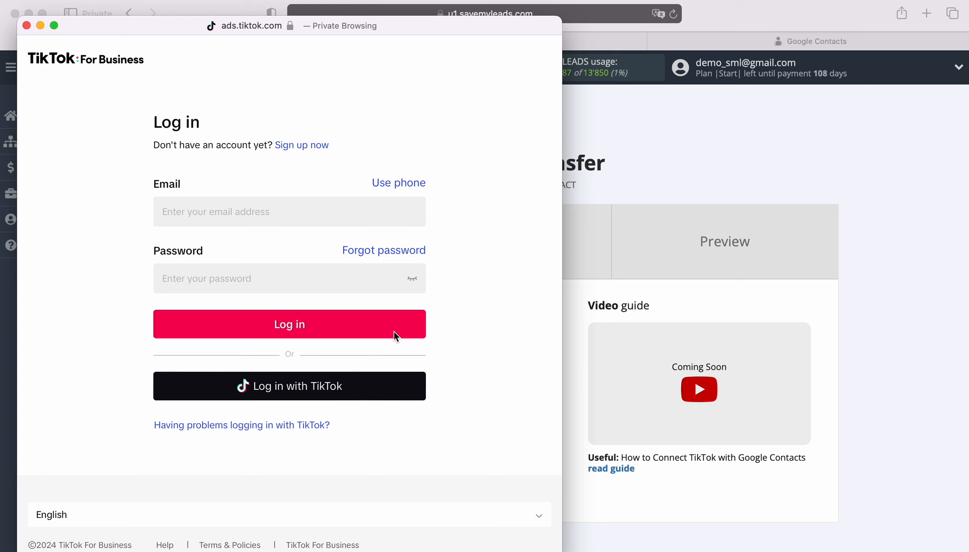
click(283, 215)
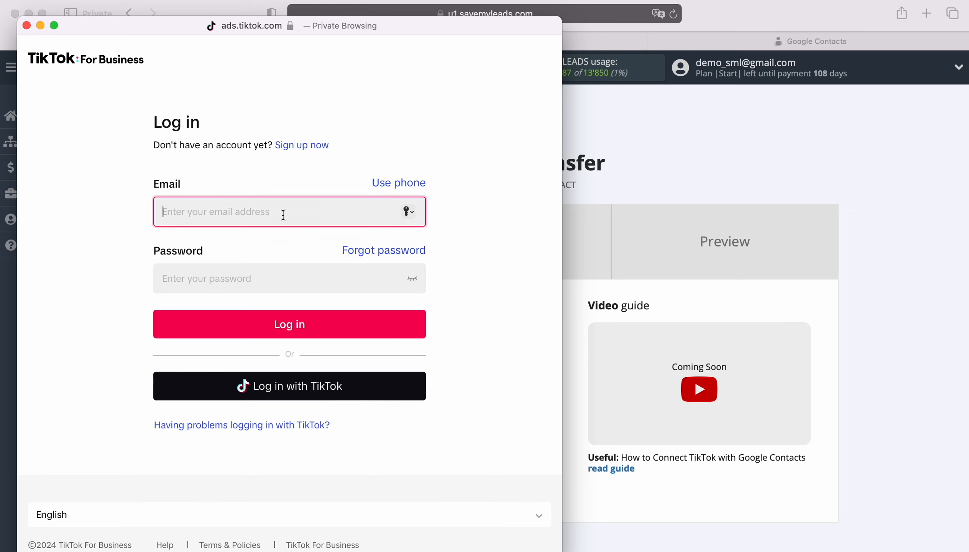
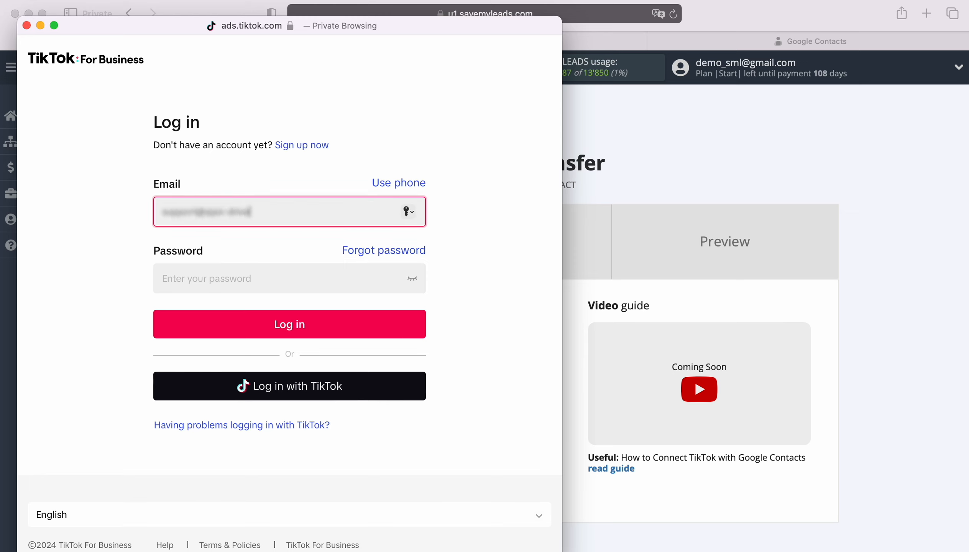
key(Tab)
text(*********)
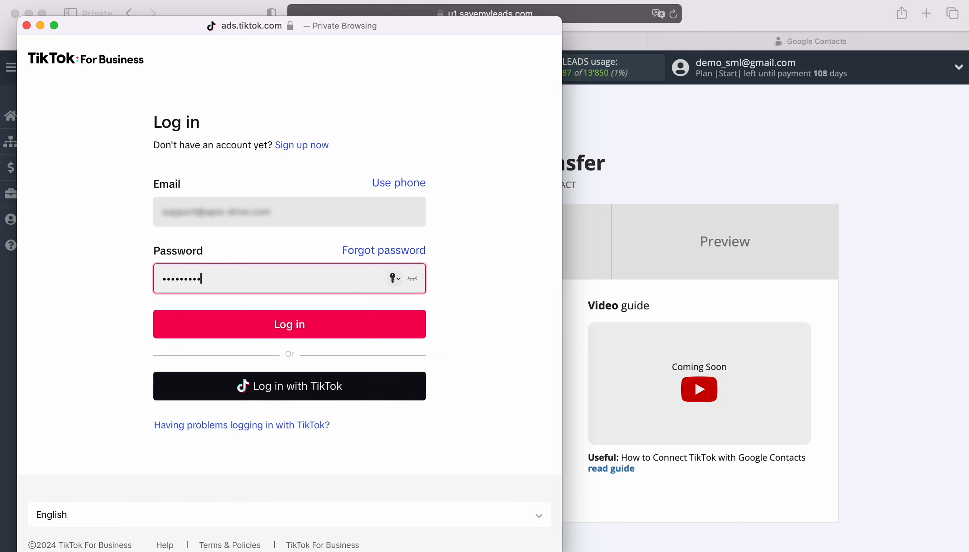
text(****)
click(281, 313)
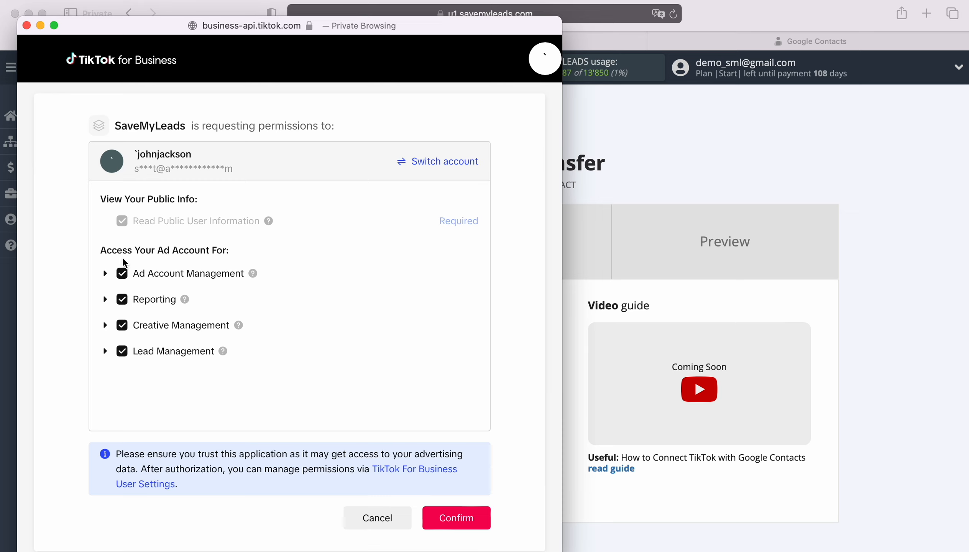
click(456, 521)
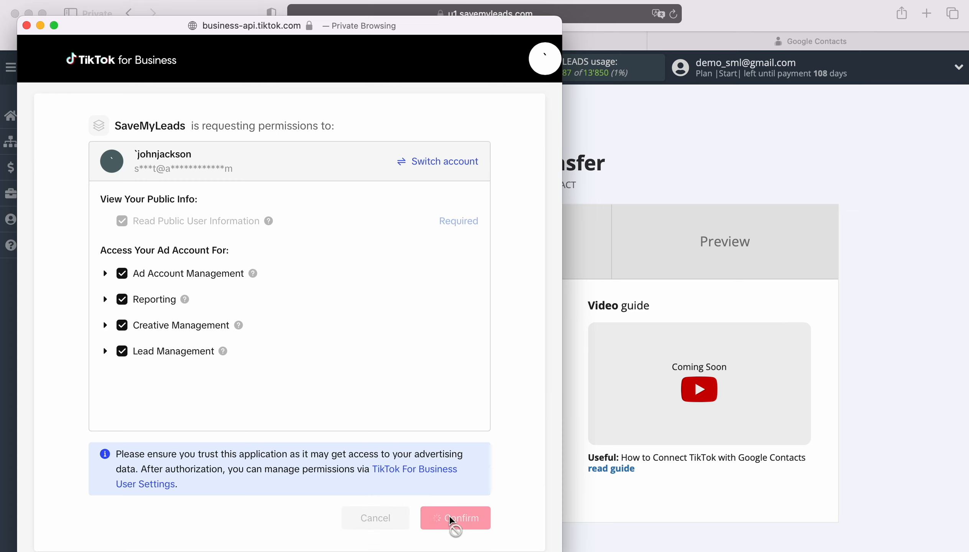
click(347, 355)
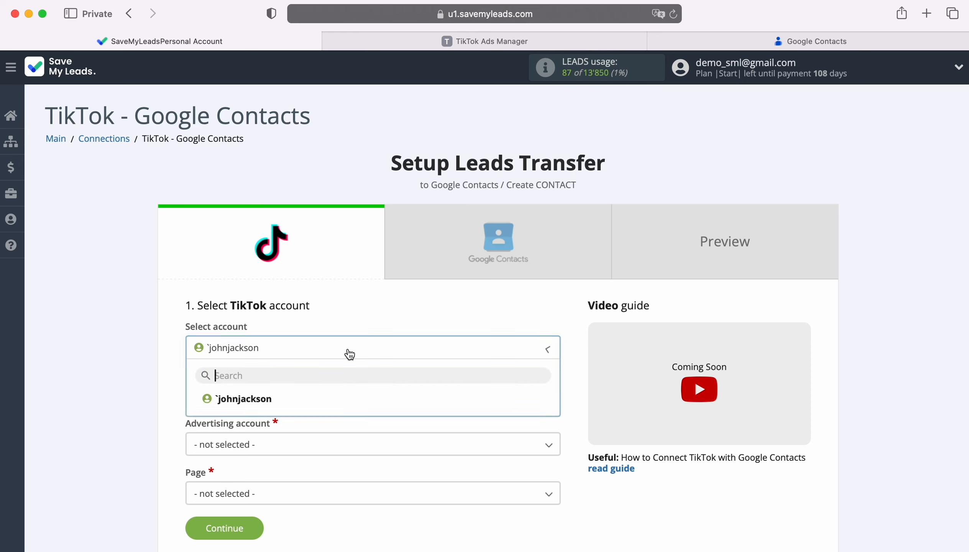
Select the connected TikTok account, advertising account Tik-Tok Page and lead form Form 1, then continue.
click(276, 402)
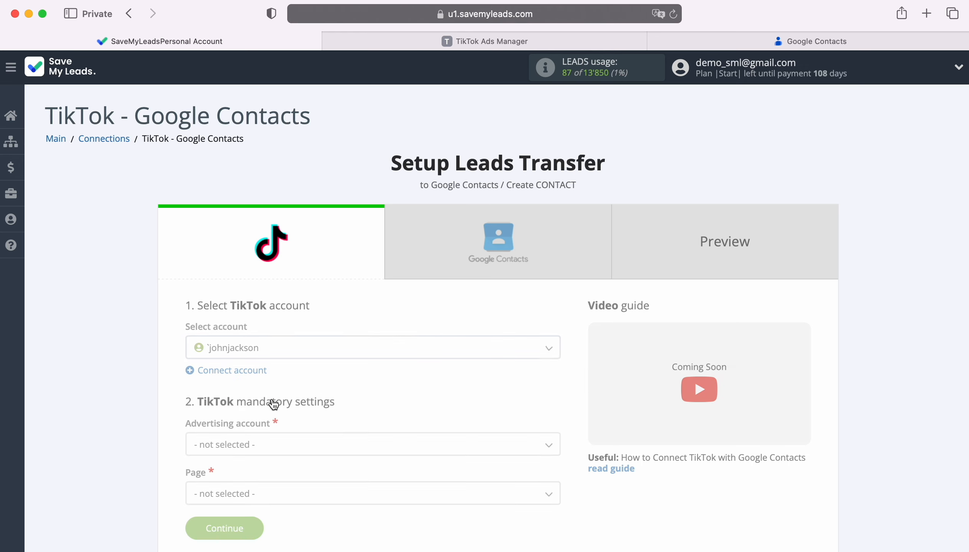
scroll(273, 404, down, 2)
scroll(273, 404, down, 2)
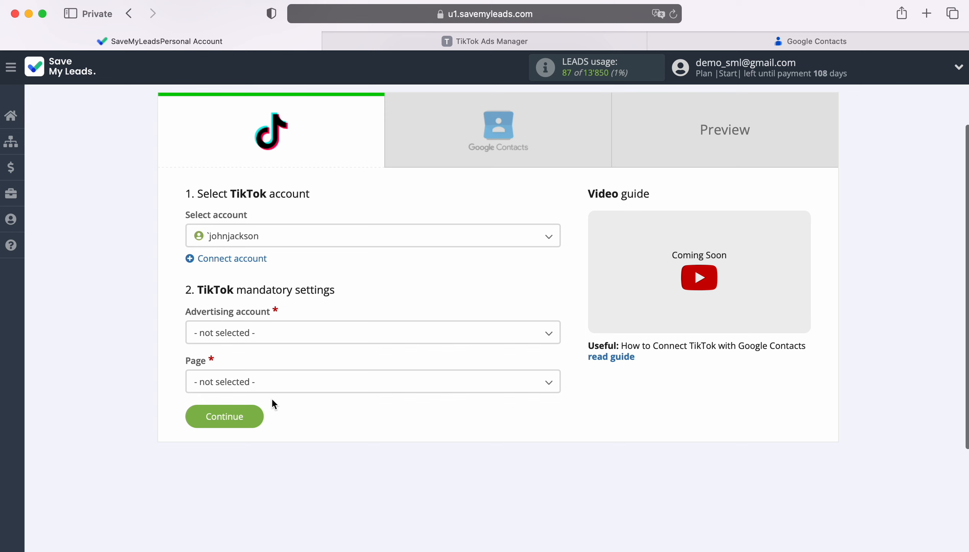
click(277, 333)
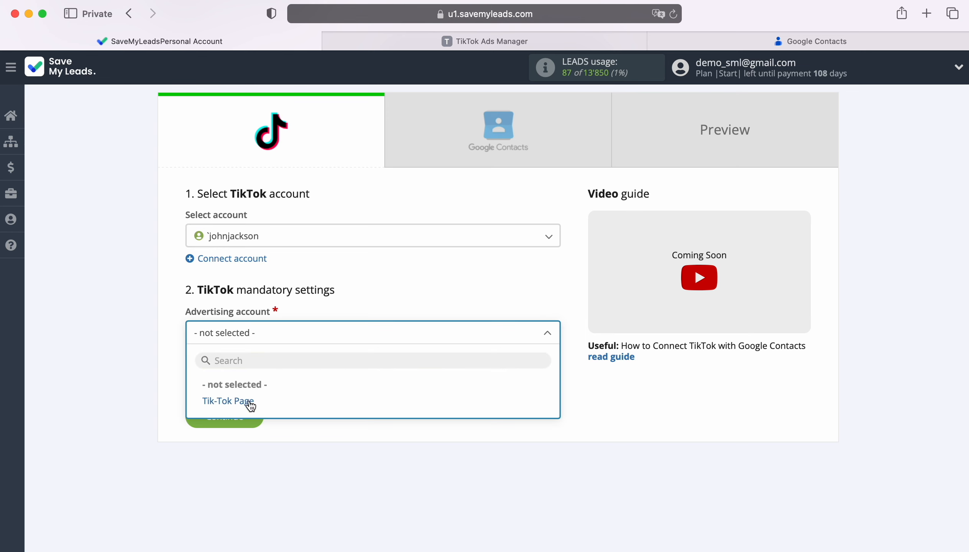
click(250, 402)
click(260, 383)
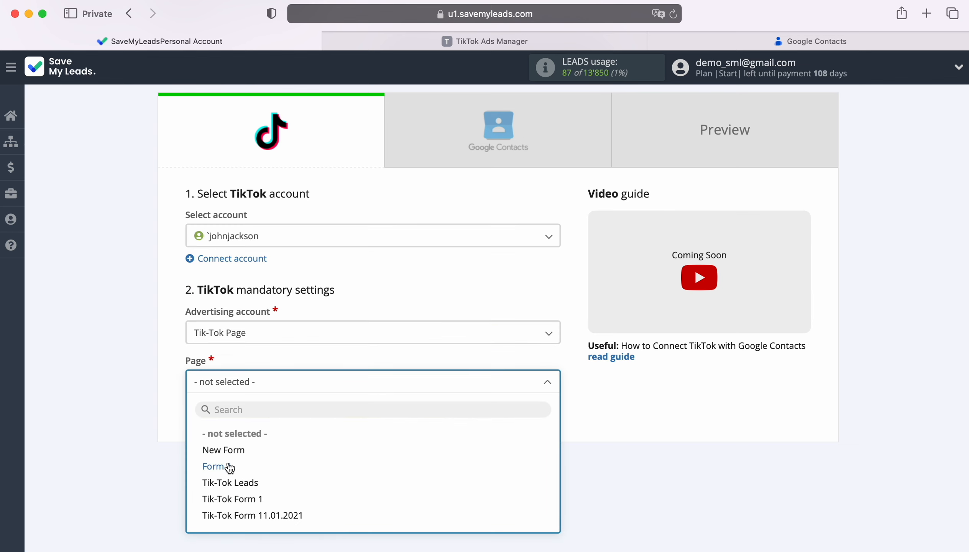
click(214, 467)
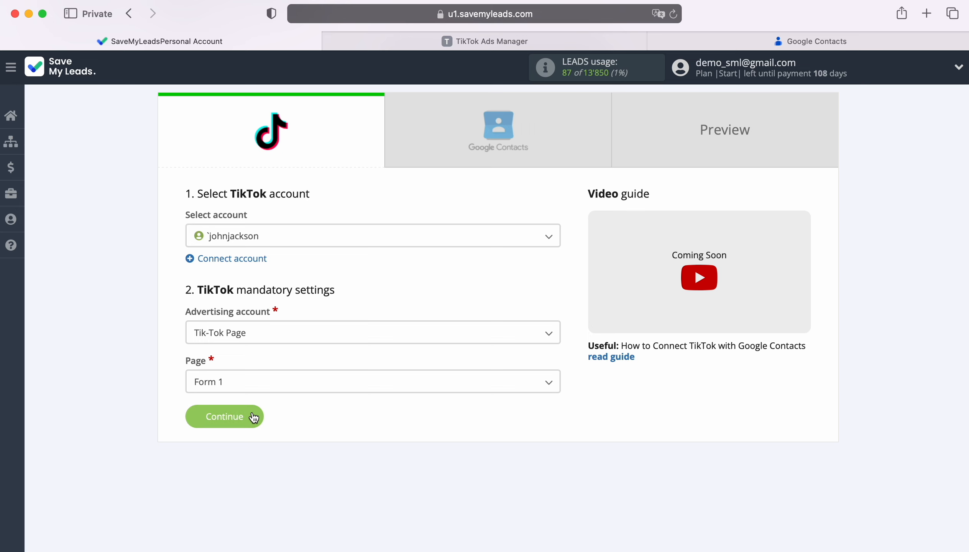
click(254, 418)
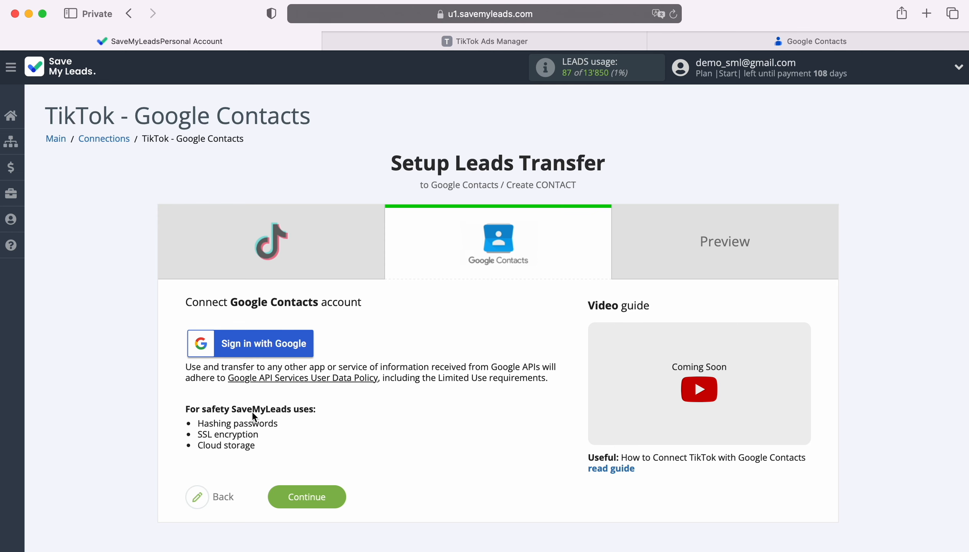
Sign in with the suggested Google account and grant SaveMyLeads permission to manage contacts.
click(304, 346)
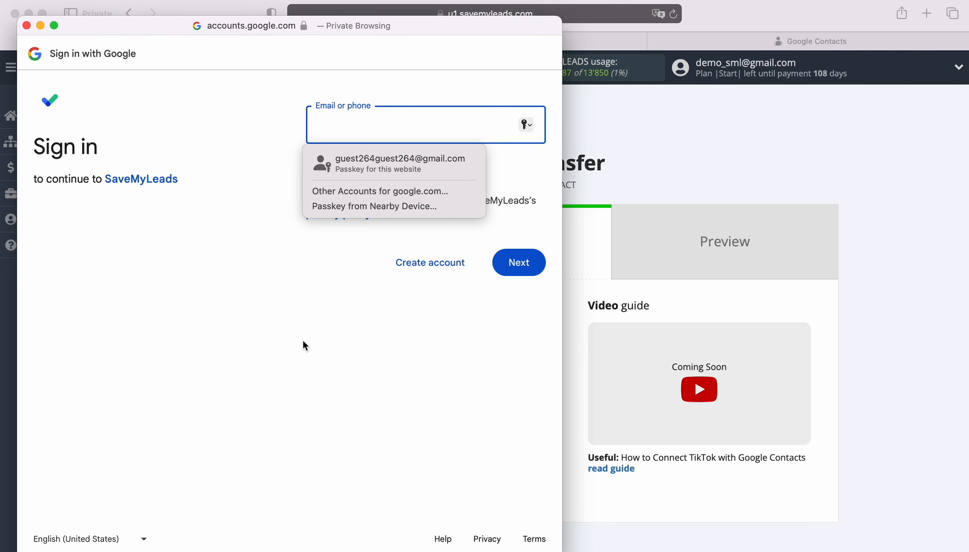
click(379, 164)
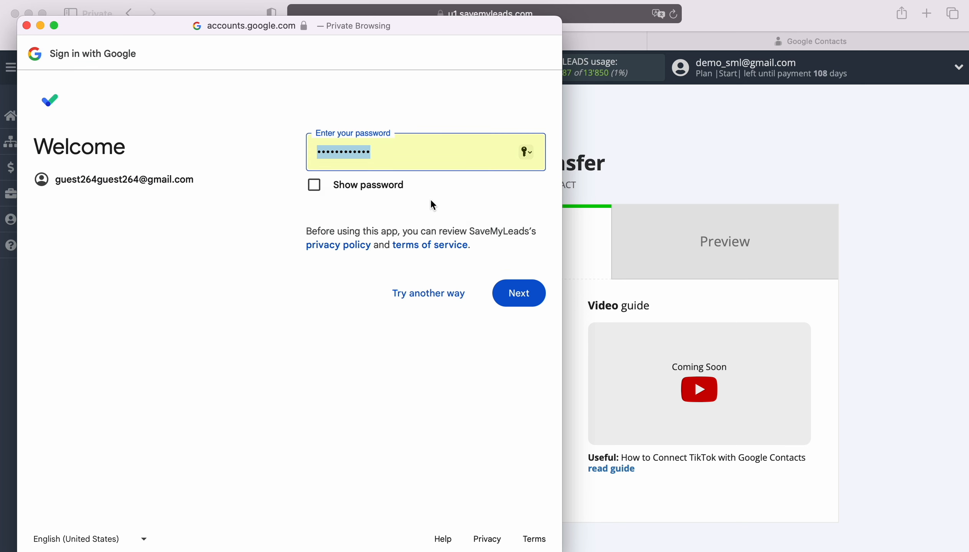
click(535, 292)
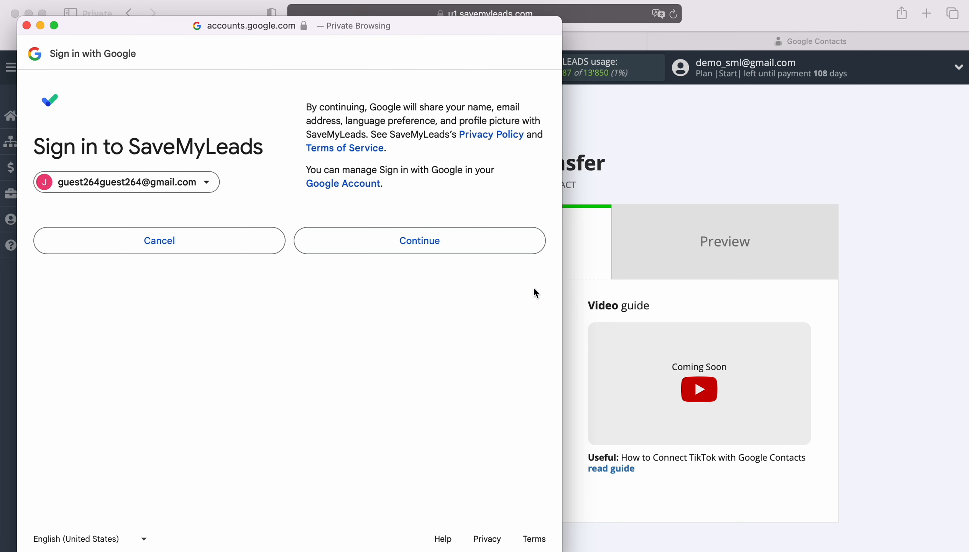
click(476, 247)
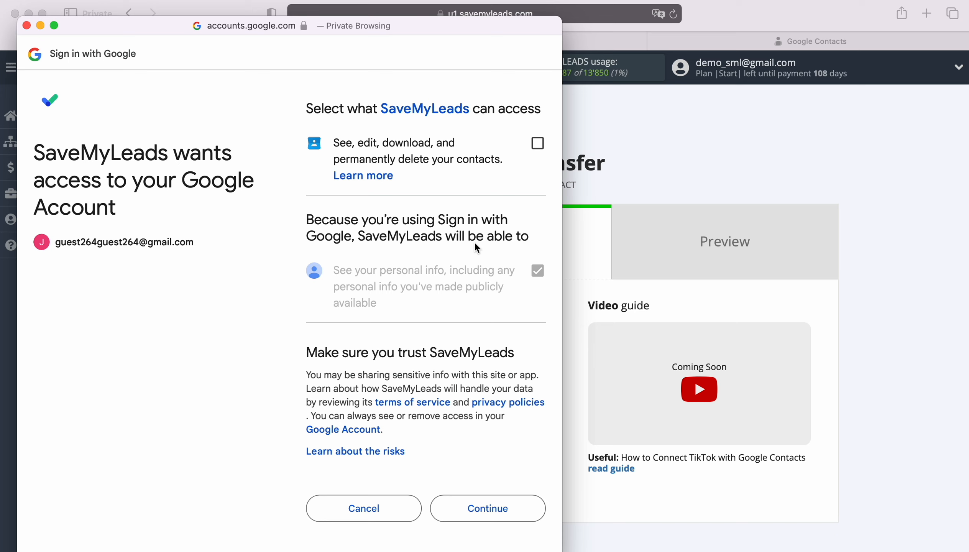
click(537, 143)
click(515, 511)
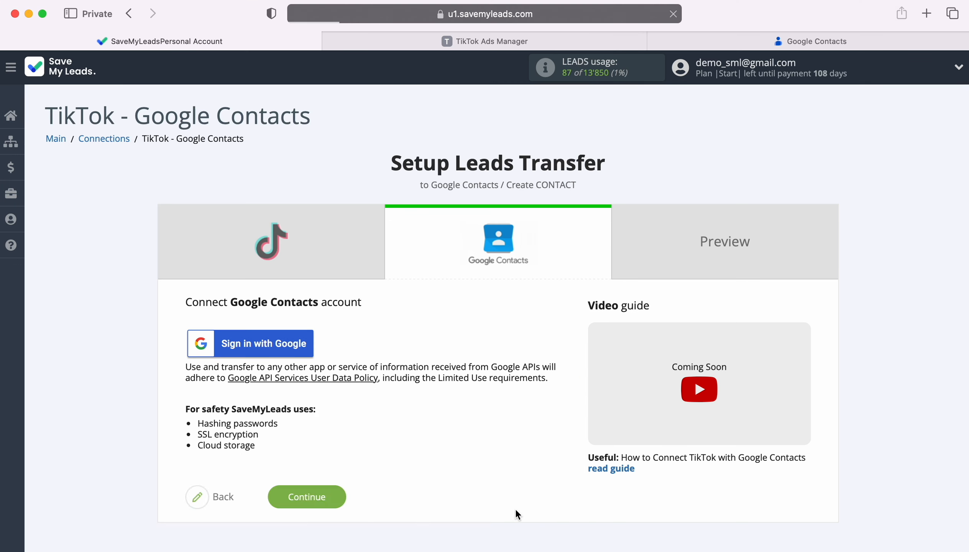
Select the connected Google account as the Google Contacts destination.
click(369, 359)
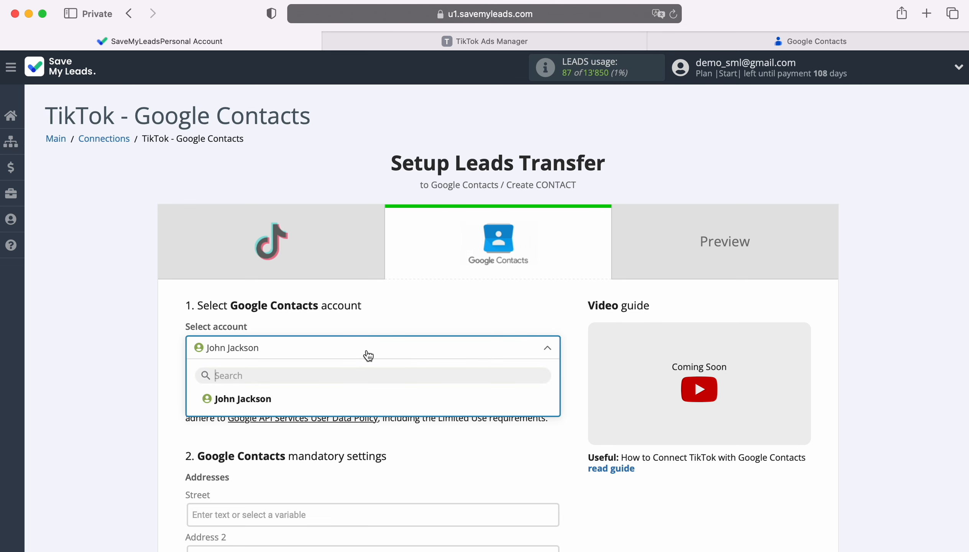
click(269, 398)
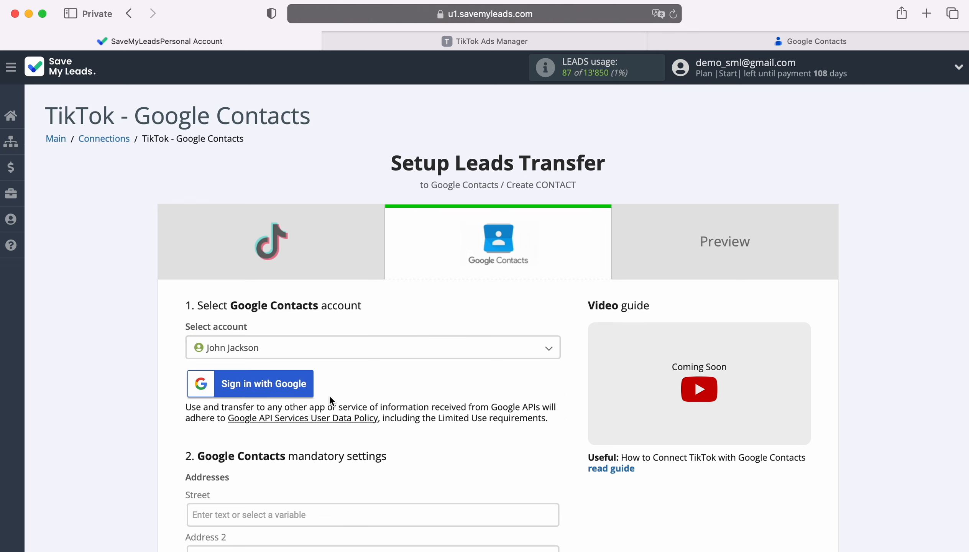
scroll(484, 390, down, 10)
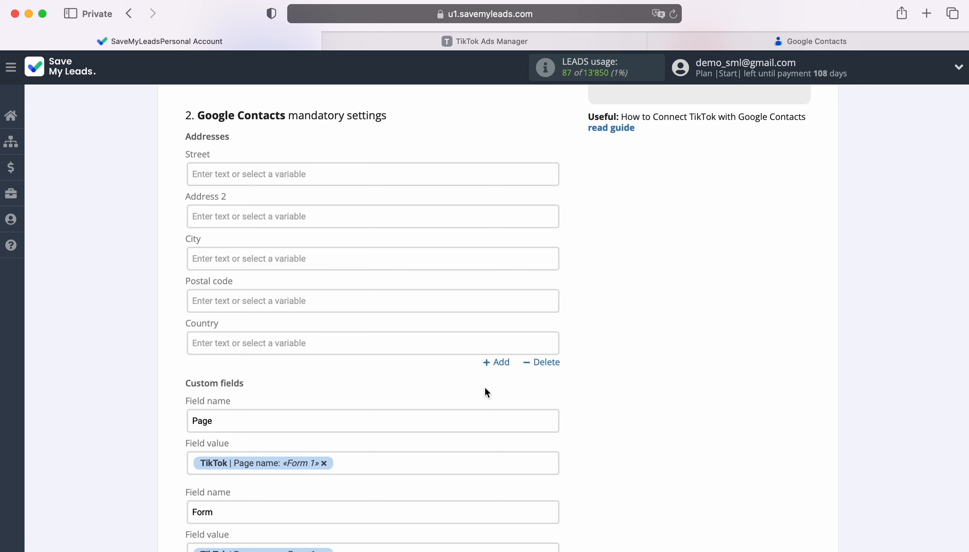
scroll(486, 389, down, 5)
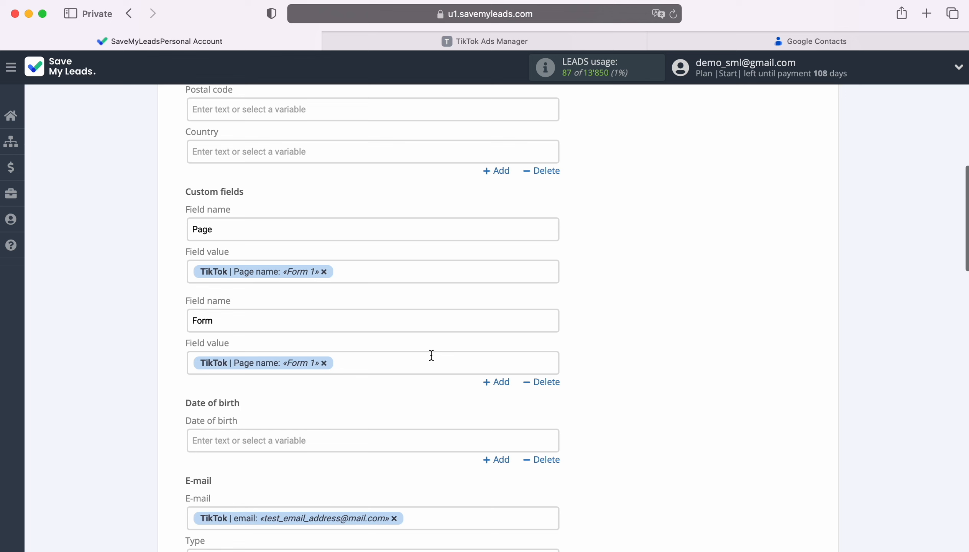
Set the Page and Form custom field values to the TikTok page name variable.
click(359, 271)
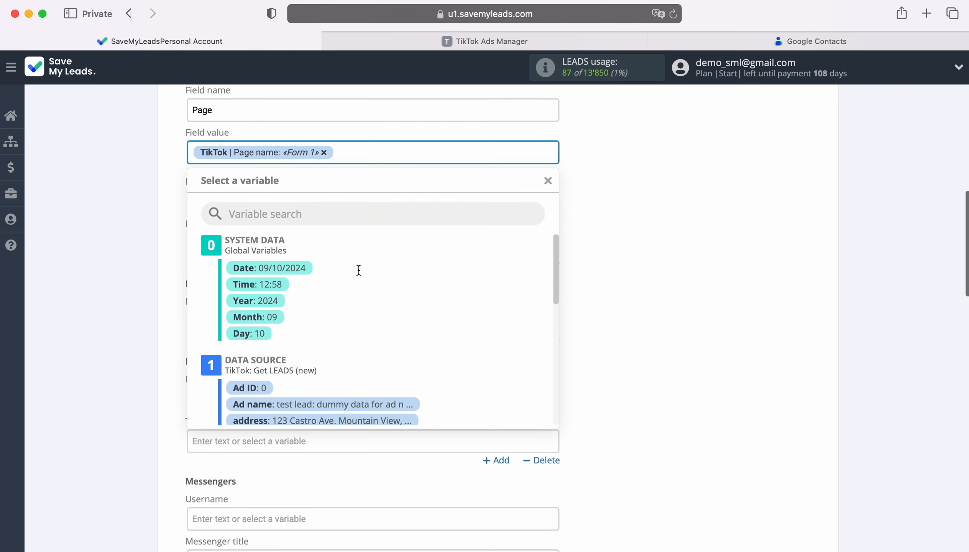
scroll(490, 322, down, 5)
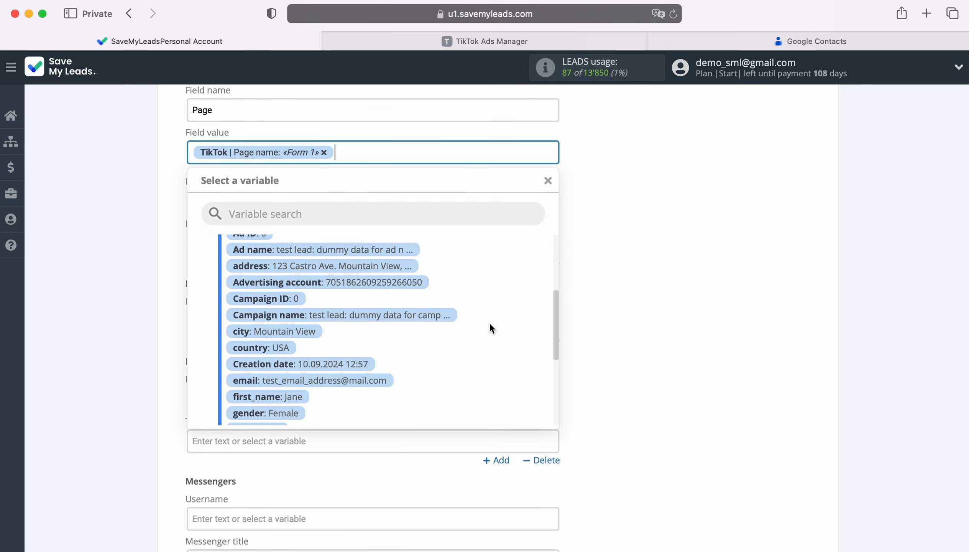
scroll(489, 323, down, 4)
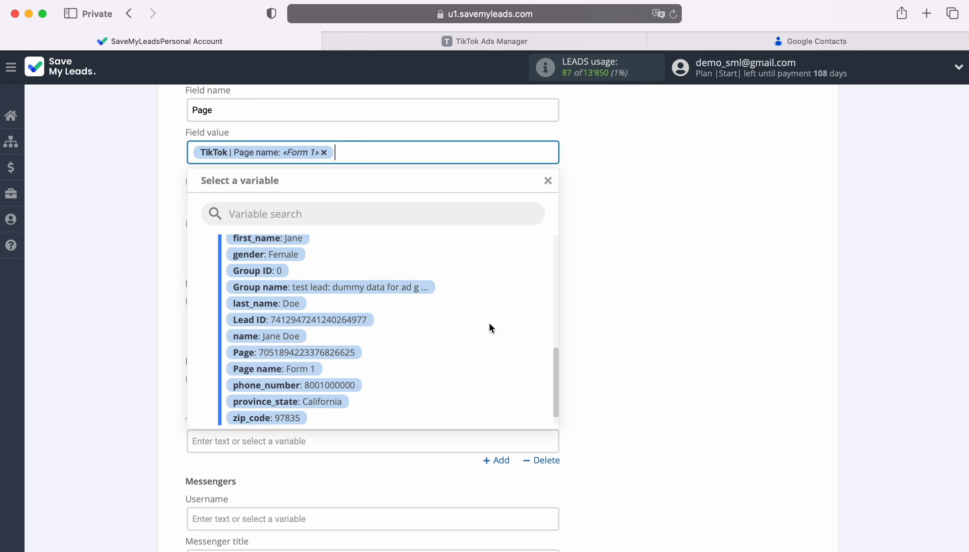
scroll(489, 324, down, 1)
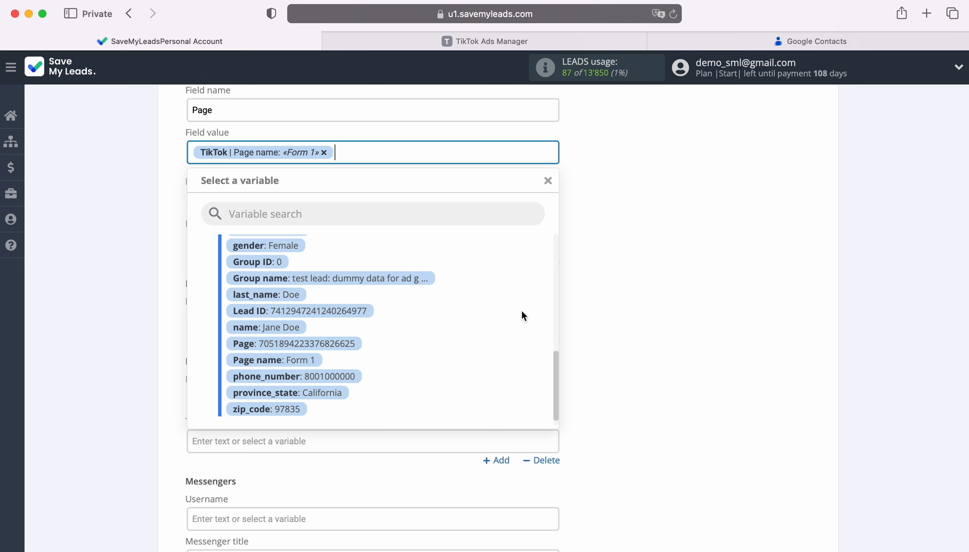
click(629, 271)
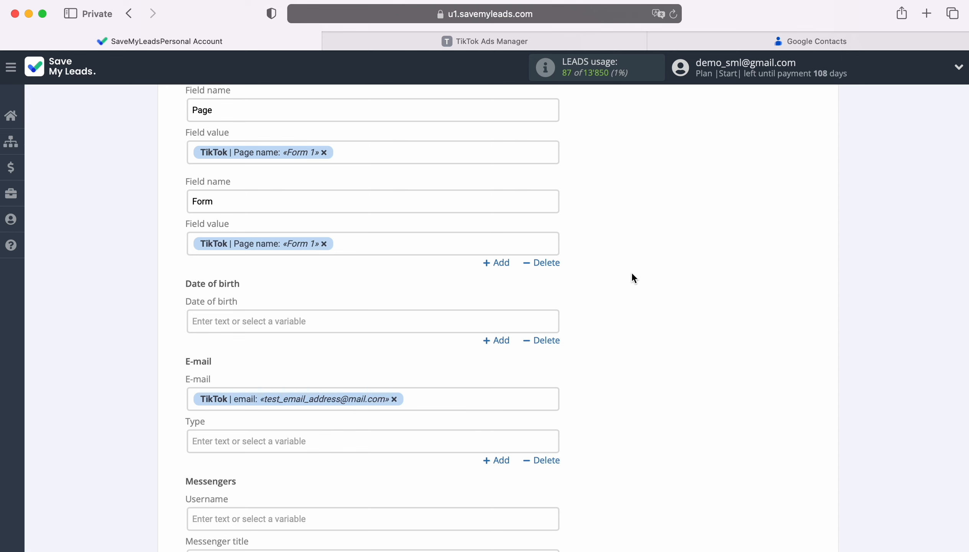
click(225, 110)
scroll(226, 126, up, 1)
drag(226, 151, 193, 151)
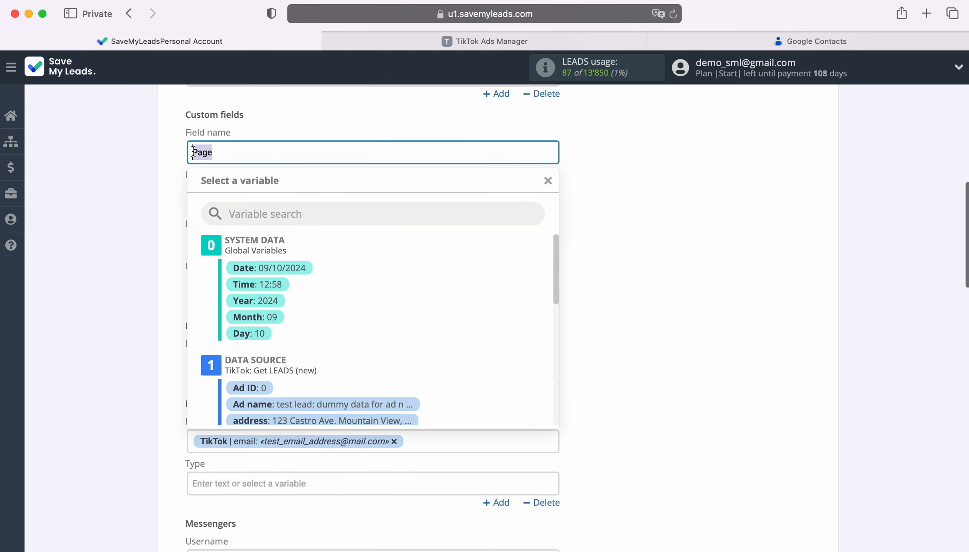
click(225, 152)
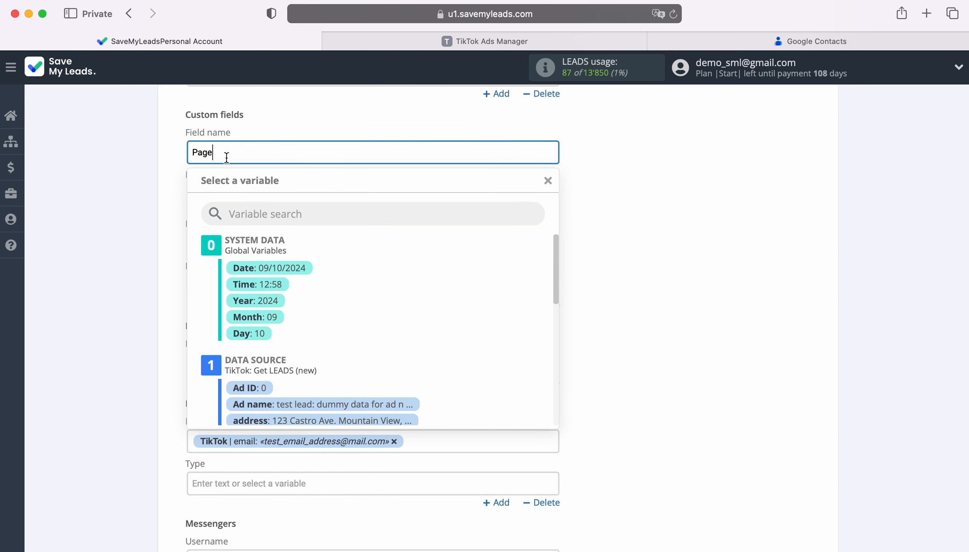
click(657, 286)
Map the E-mail field to the lead's email variable.
scroll(654, 285, down, 3)
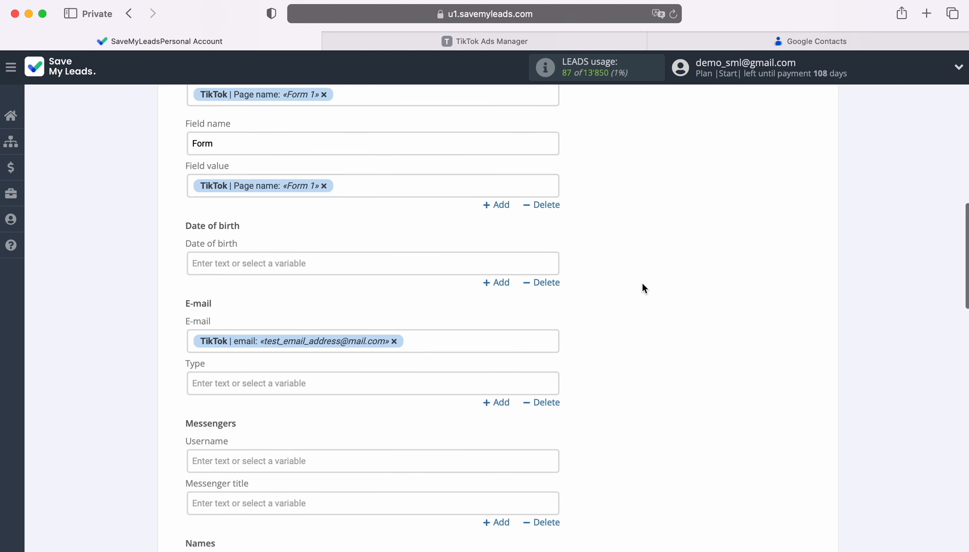
scroll(645, 288, down, 3)
click(462, 230)
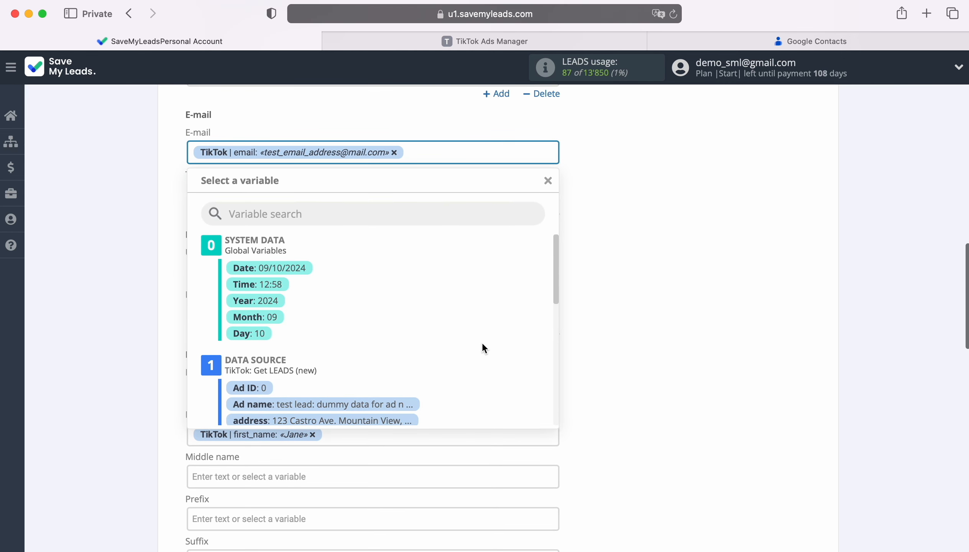
scroll(482, 344, down, 5)
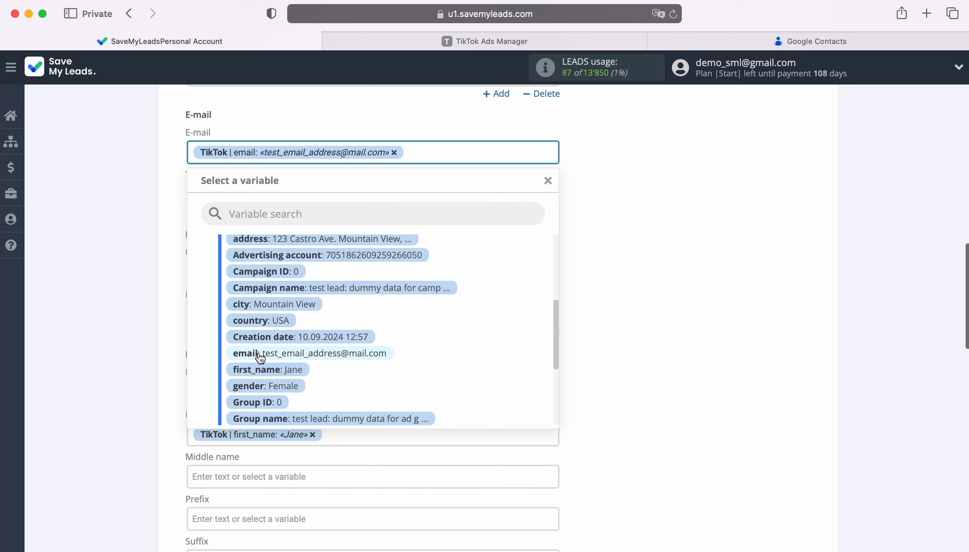
click(606, 292)
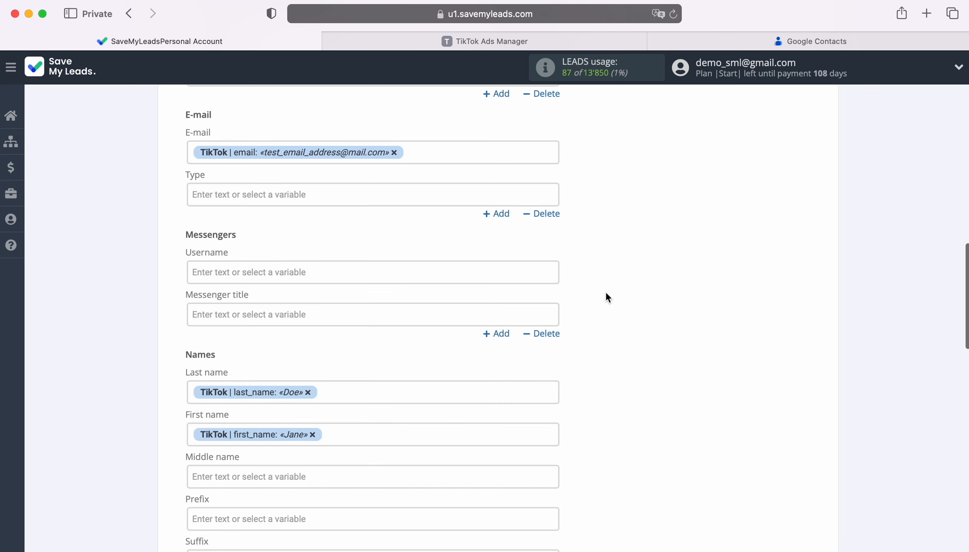
Map Last name to last_name and First name to first_name from the TikTok lead.
scroll(606, 296, down, 5)
click(354, 199)
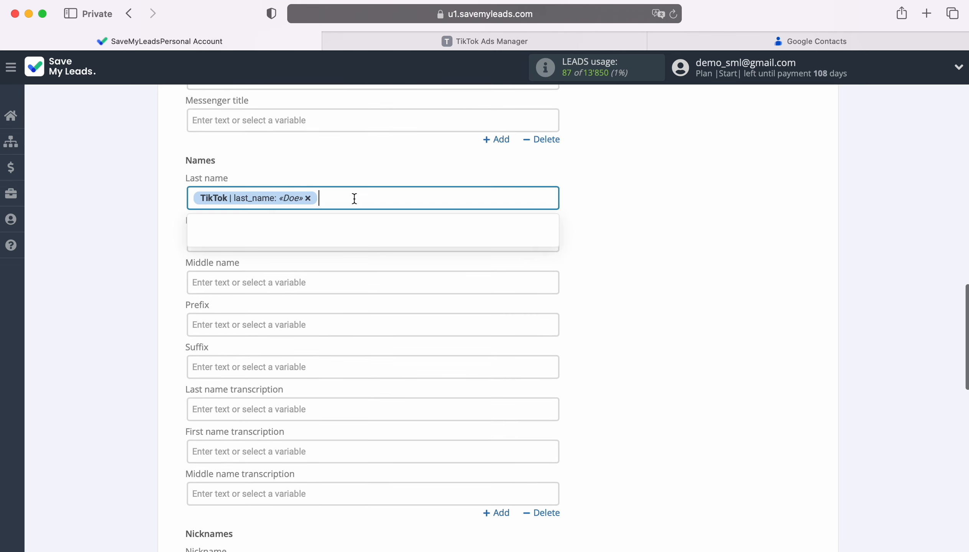
scroll(355, 199, down, 2)
scroll(489, 318, down, 5)
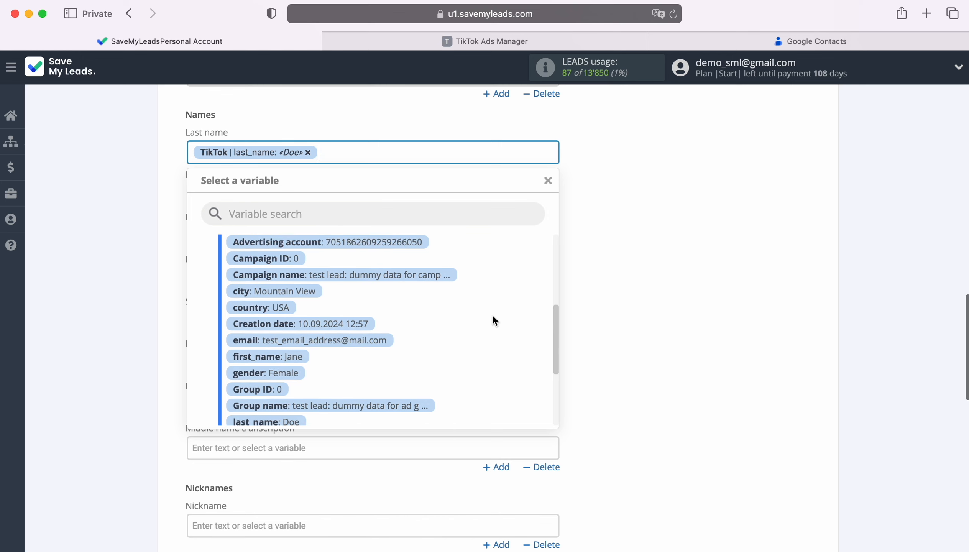
scroll(495, 320, down, 2)
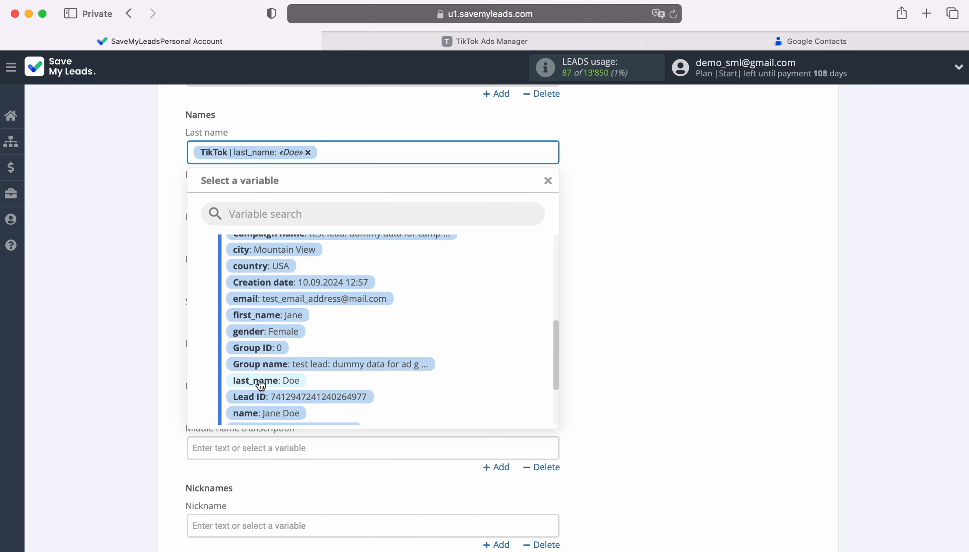
click(642, 278)
click(379, 195)
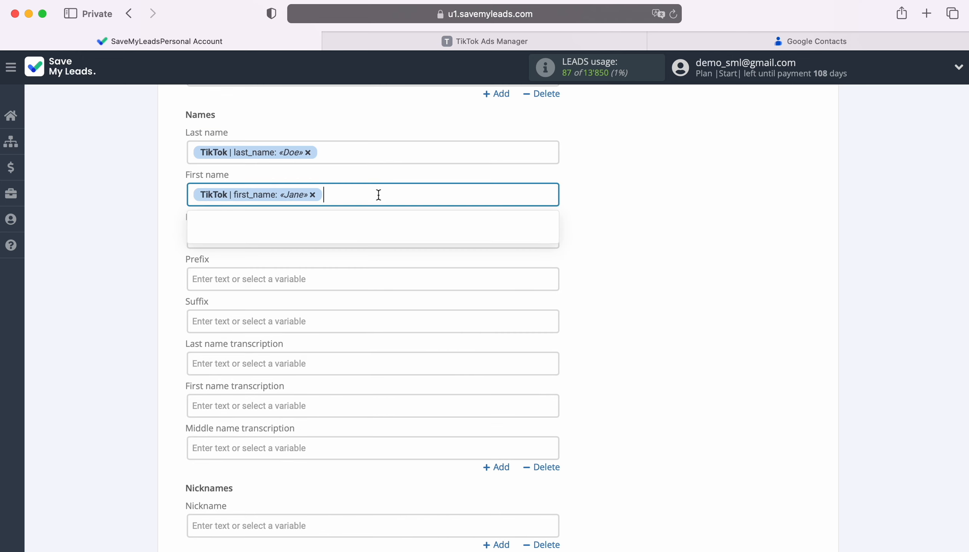
scroll(474, 329, down, 5)
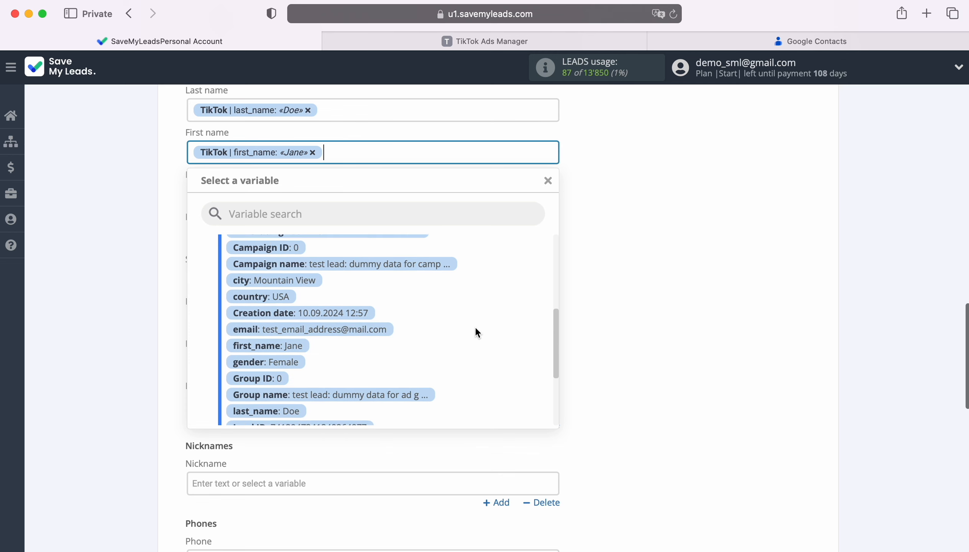
scroll(475, 328, down, 1)
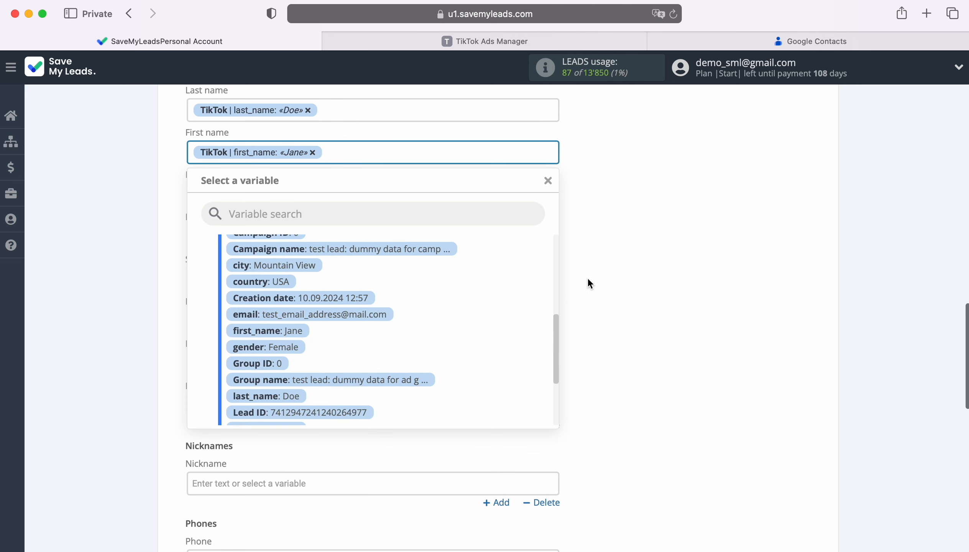
click(616, 275)
Map Phone to phone_number and continue to the preview.
scroll(675, 272, down, 3)
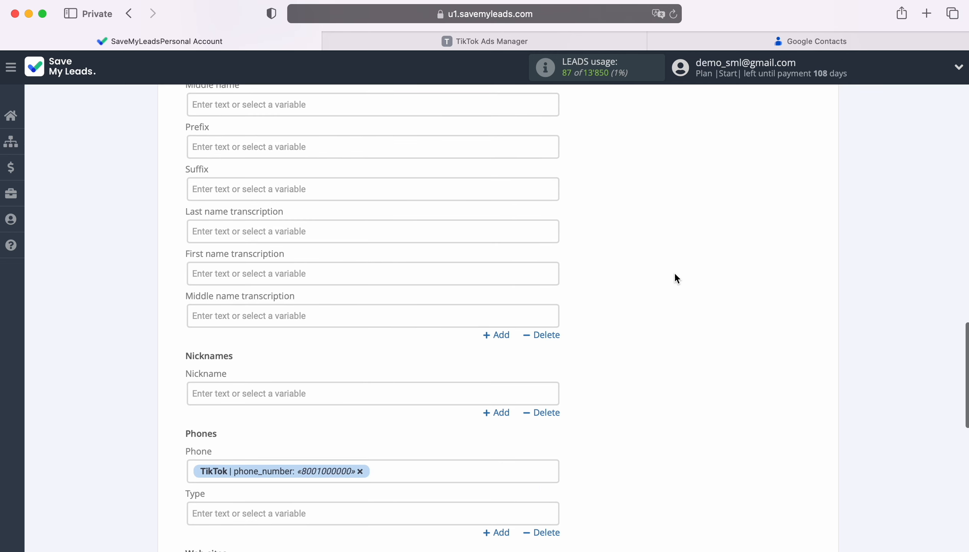
scroll(674, 272, down, 8)
click(423, 186)
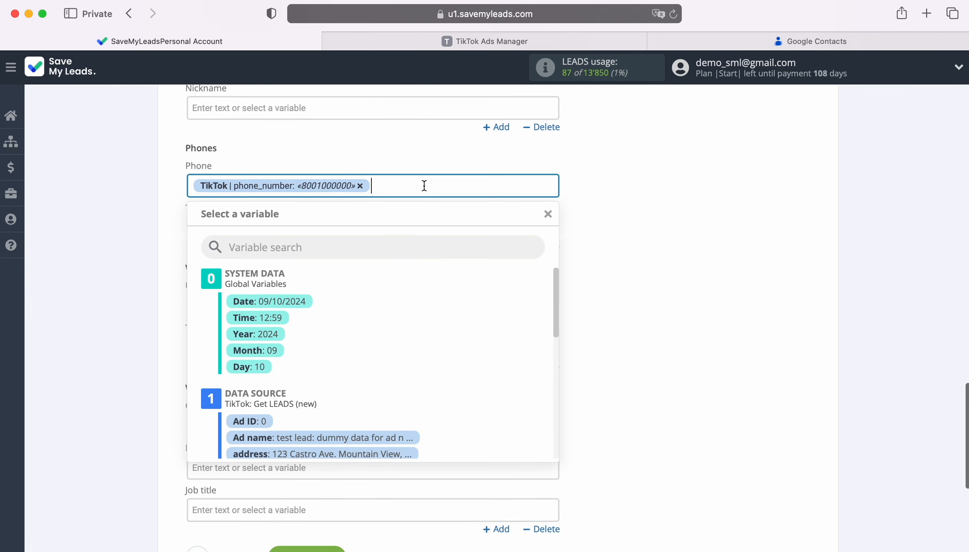
scroll(424, 185, down, 2)
scroll(481, 346, down, 10)
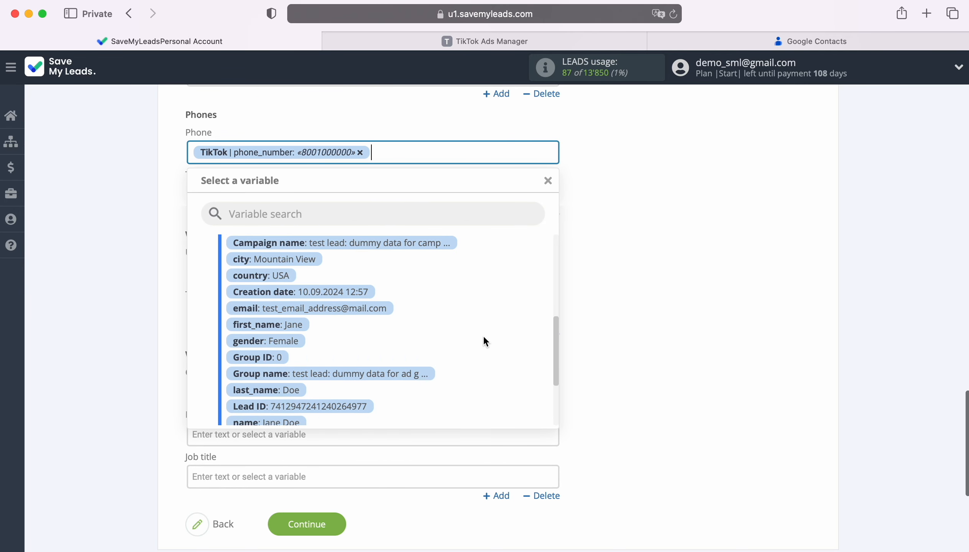
scroll(484, 340, down, 4)
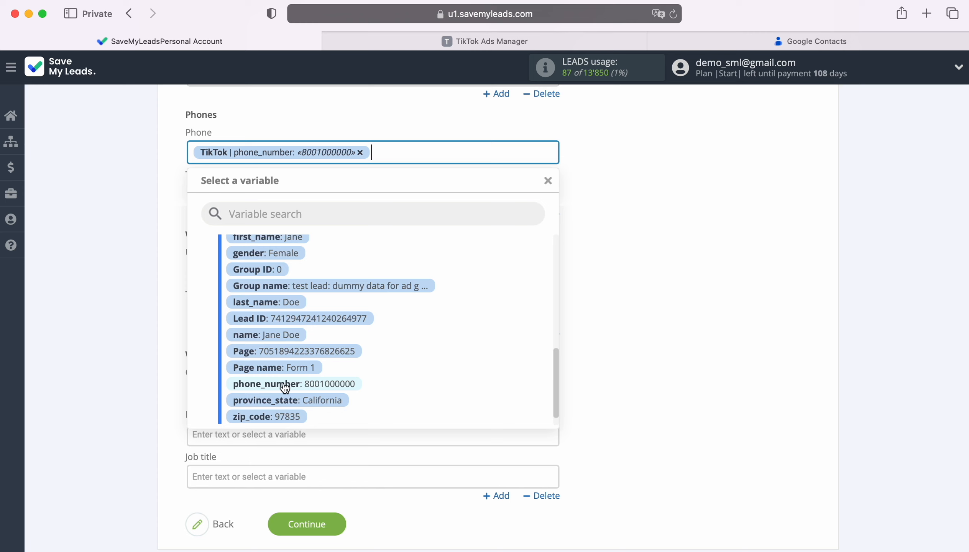
click(646, 314)
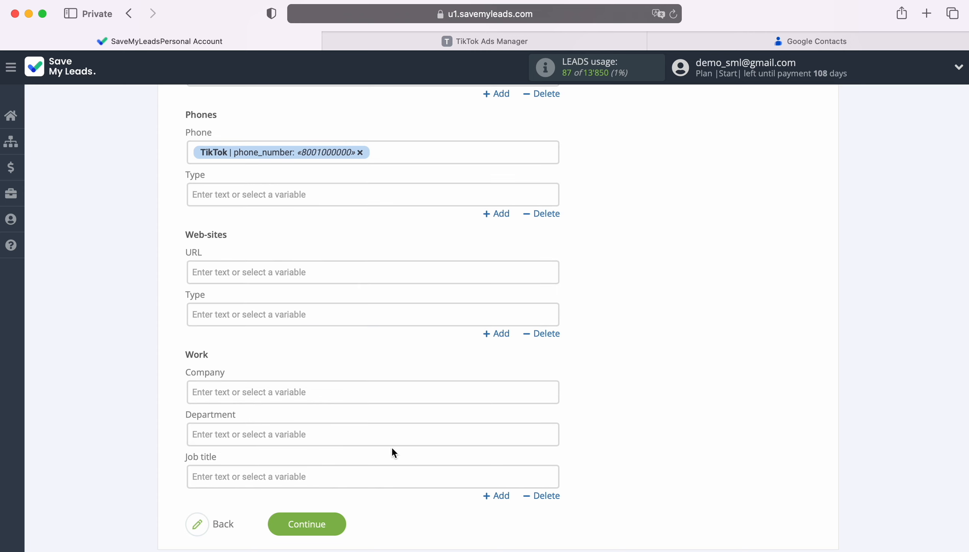
click(345, 523)
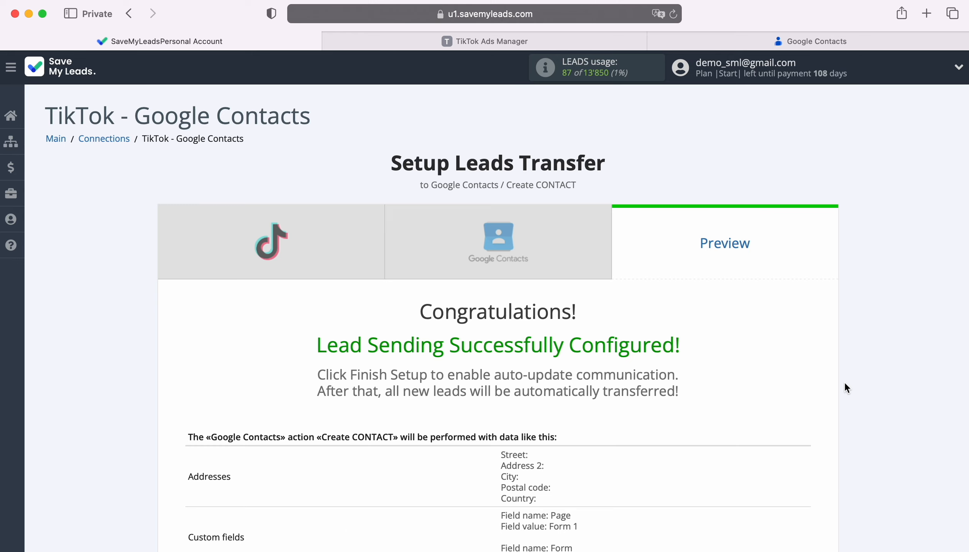
Review the preview table and send the test data to Google Contacts.
scroll(891, 375, down, 7)
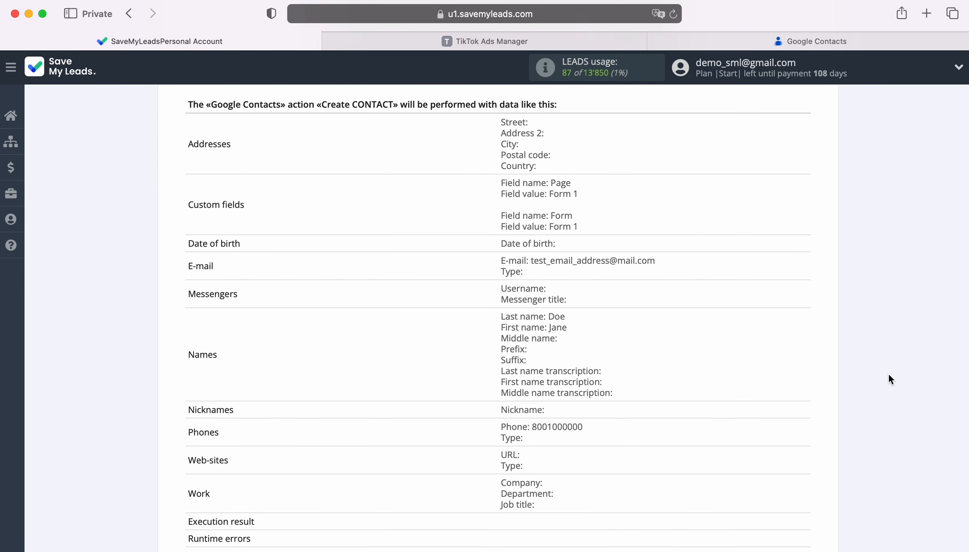
scroll(889, 375, down, 2)
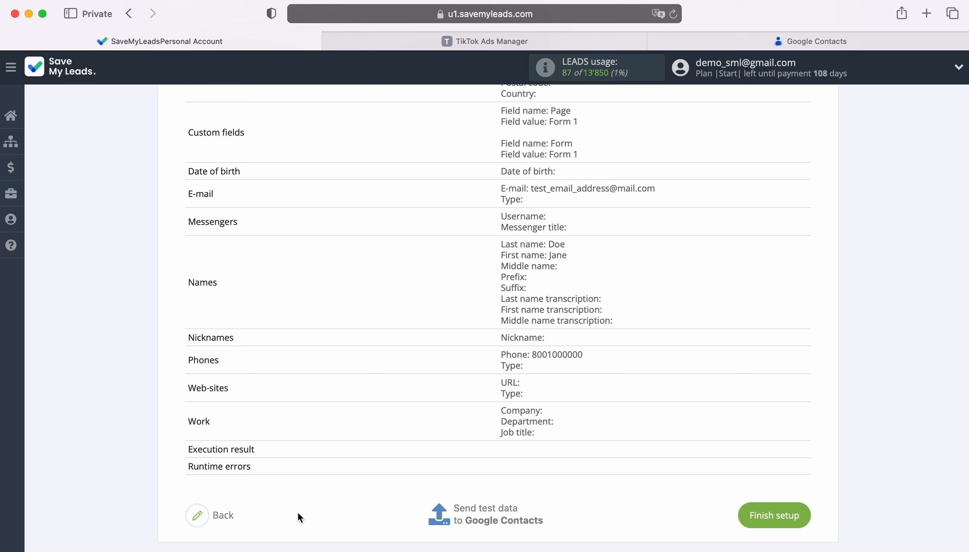
click(488, 514)
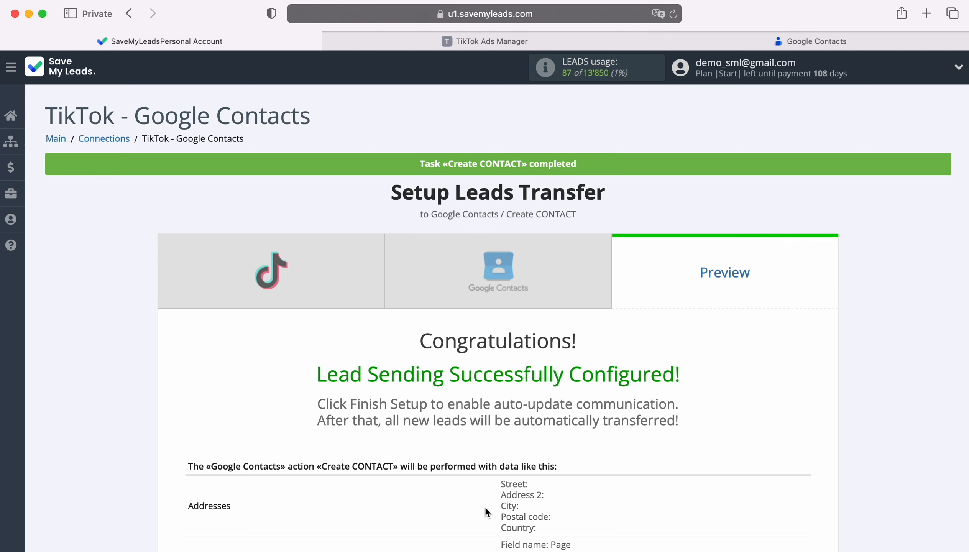
Reload Google Contacts, check the new contact's email, phone and Form 1 fields, then return to SaveMyLeads.
click(777, 41)
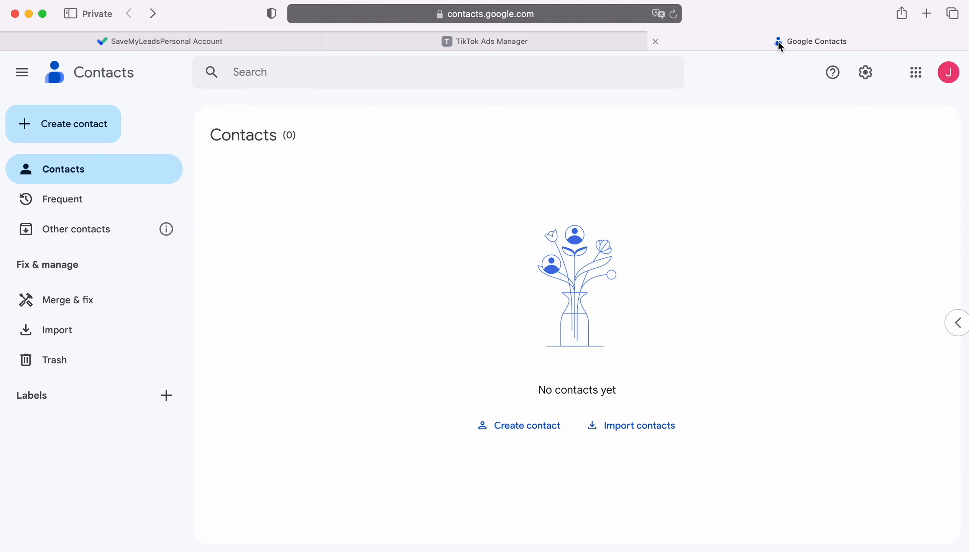
click(673, 13)
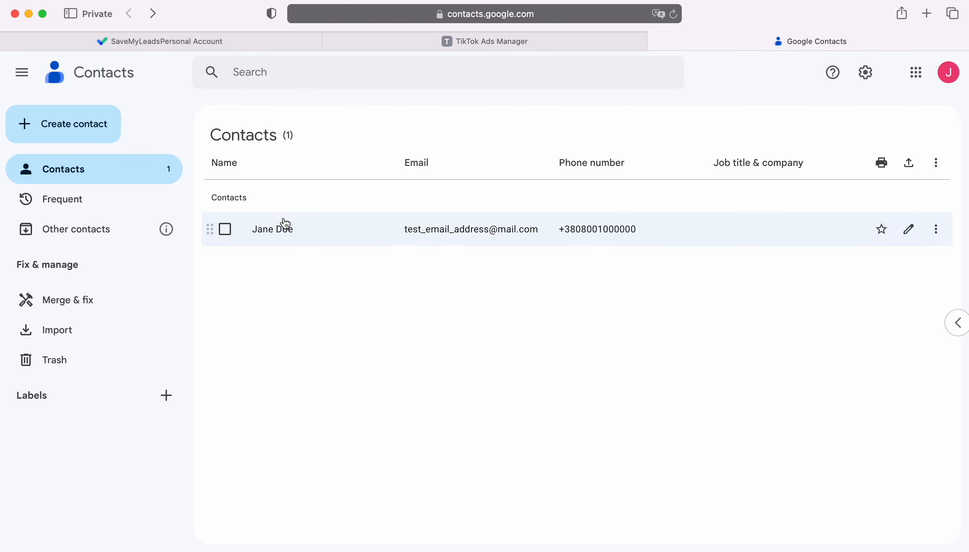
click(276, 228)
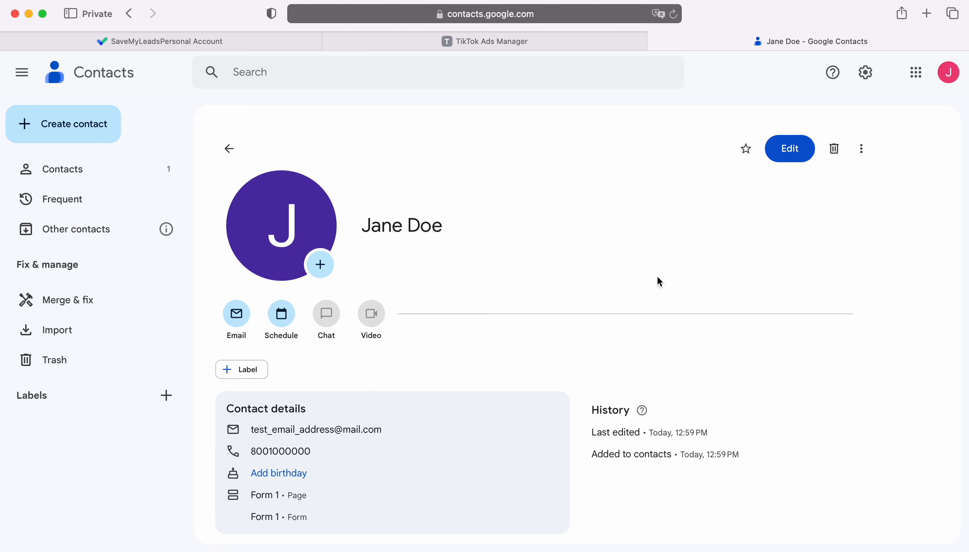
click(101, 42)
scroll(881, 348, down, 2)
scroll(890, 350, down, 10)
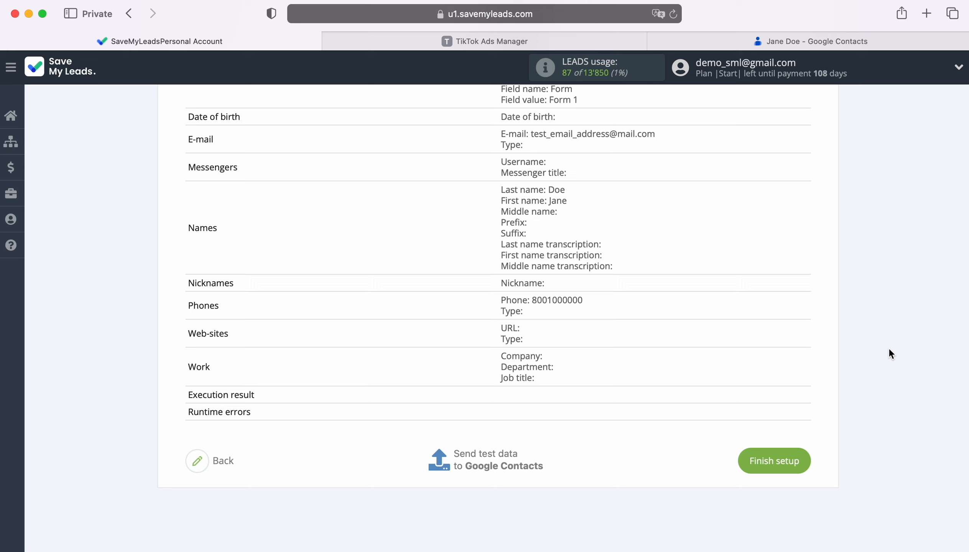
Finish setup so the TikTok - Google Contacts connection runs with auto update.
click(803, 460)
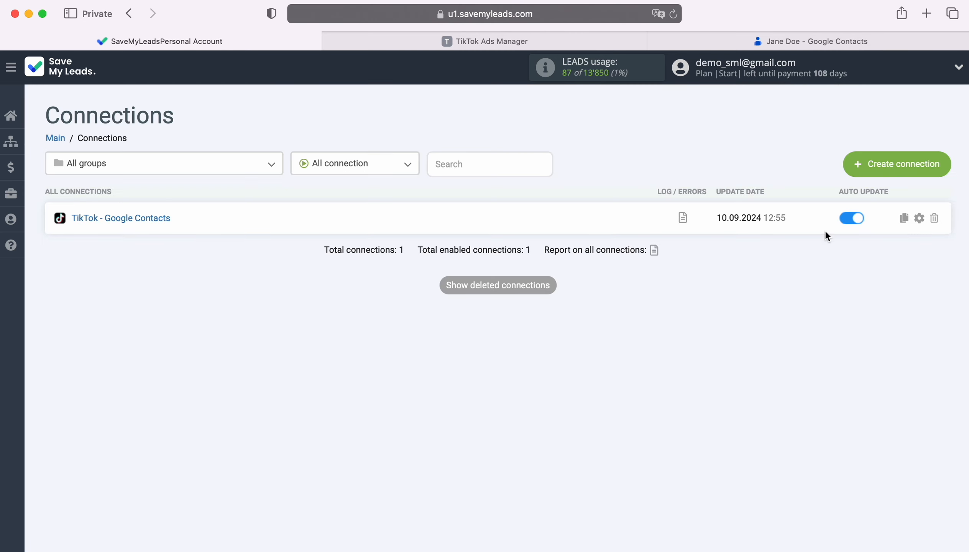